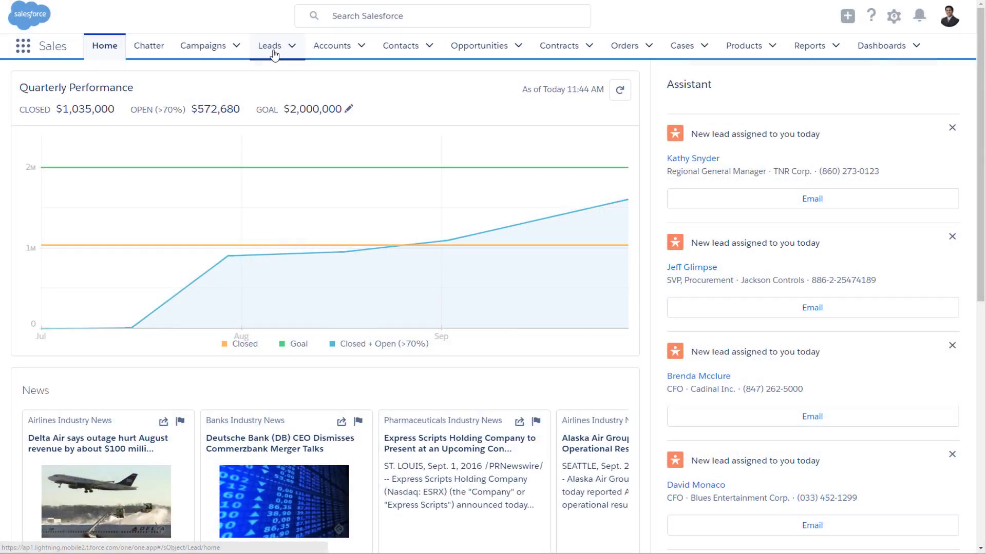
Step: Open the Aethna Home Products lead and preview the Nurturing - Contacted stage, returning to Working - Contacted
click(273, 50)
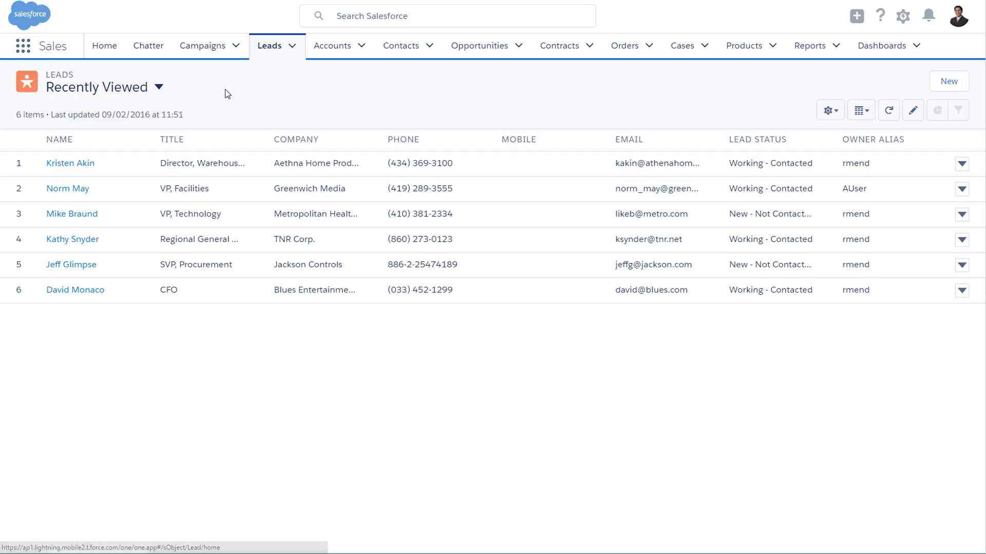
click(88, 164)
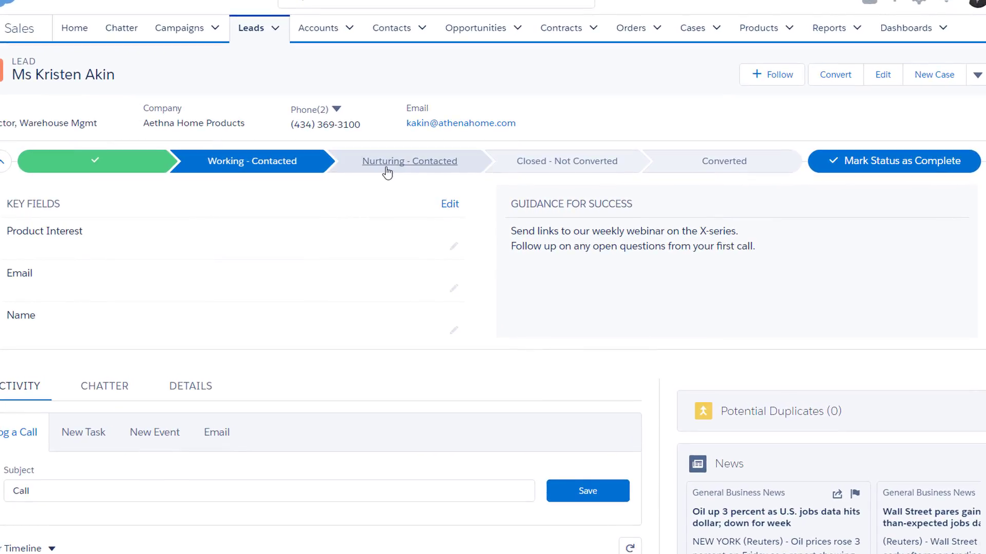
click(386, 171)
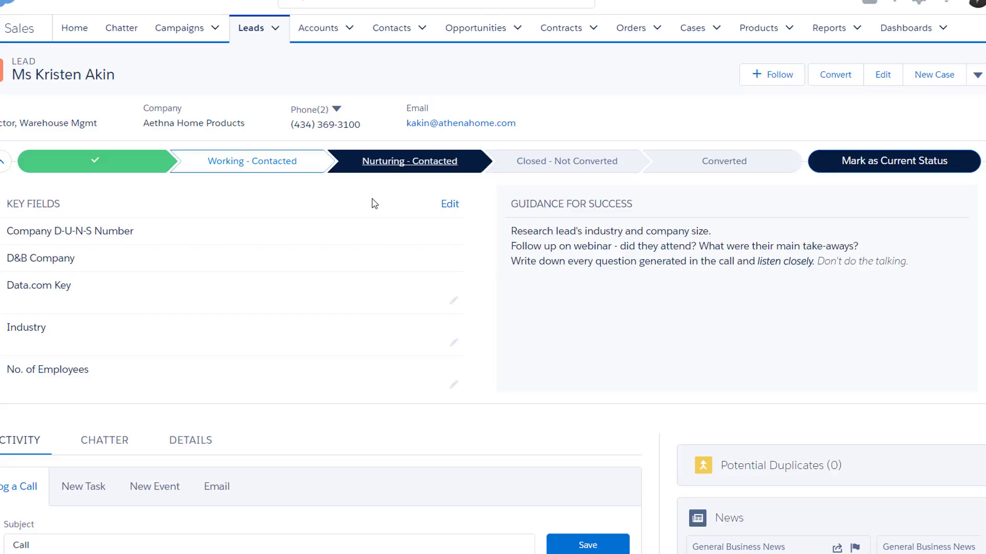
click(297, 169)
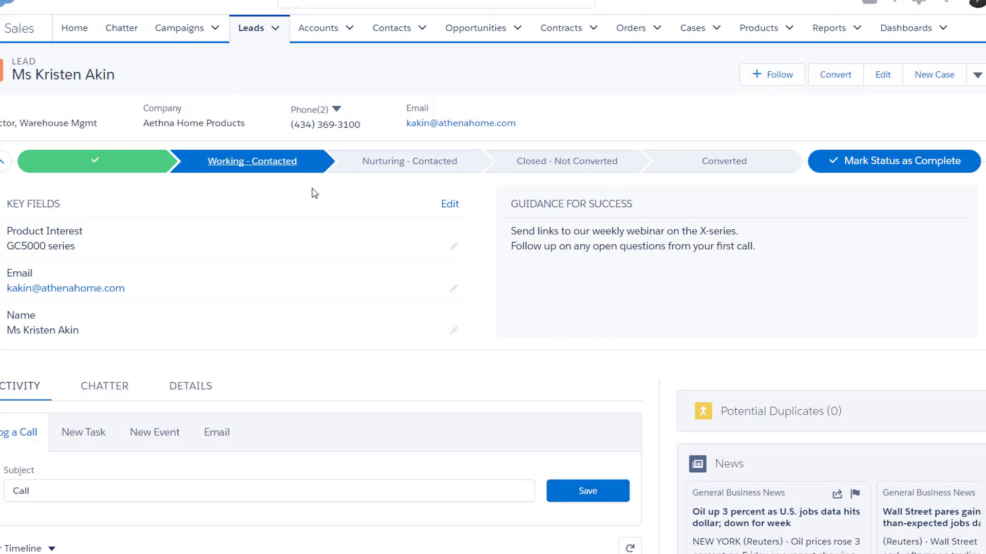
Step: Advance the lead to Nurturing - Contacted and collapse the Key Fields and guidance panel
click(861, 170)
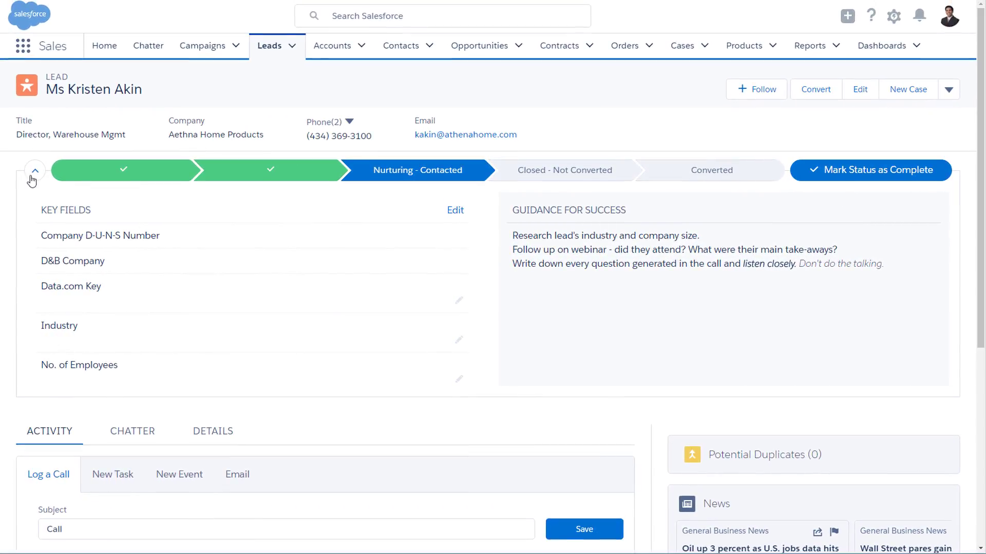
click(33, 175)
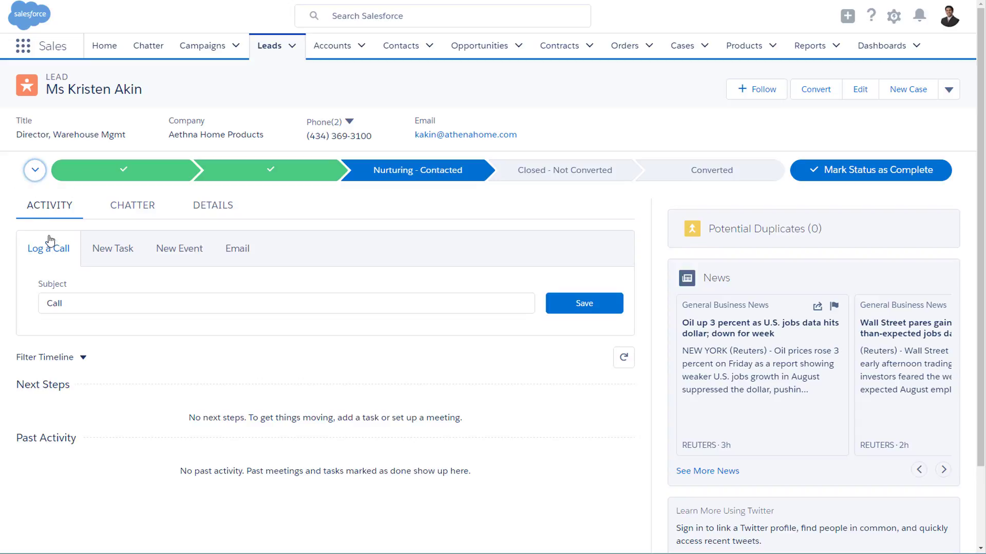
Step: Log the webinar call, add a 9/5/2016 engineering meet-up task, and schedule a Working Lunch event 12–1 PM
click(79, 303)
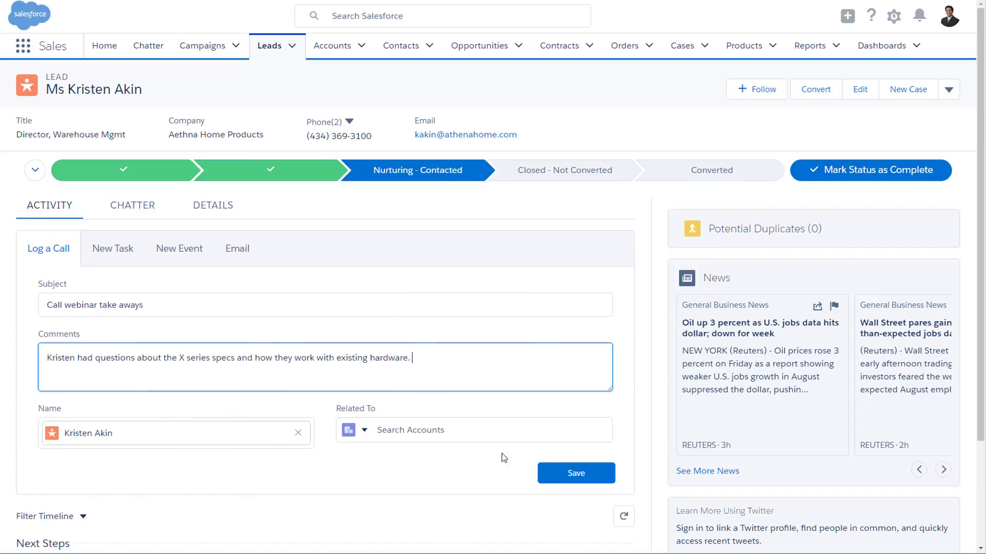
click(551, 481)
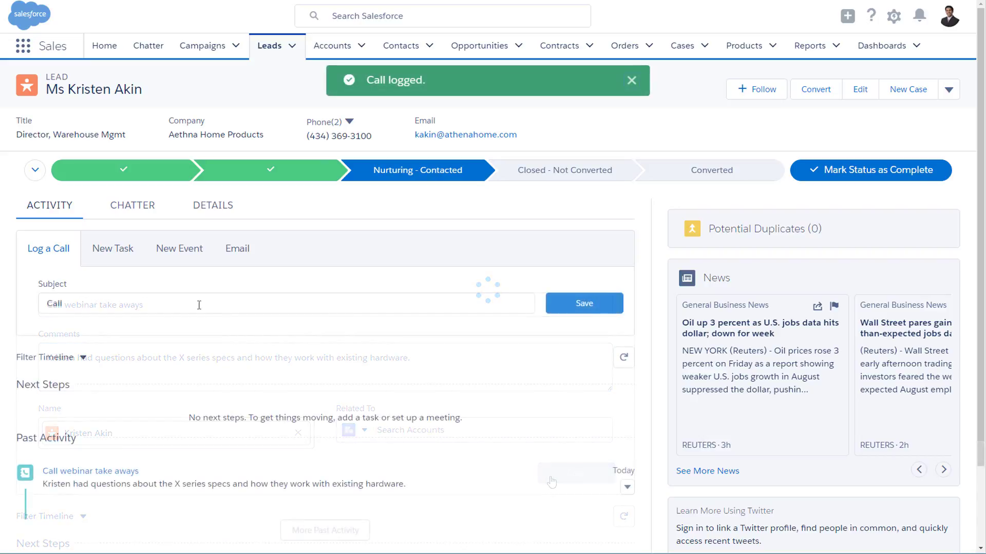
click(113, 256)
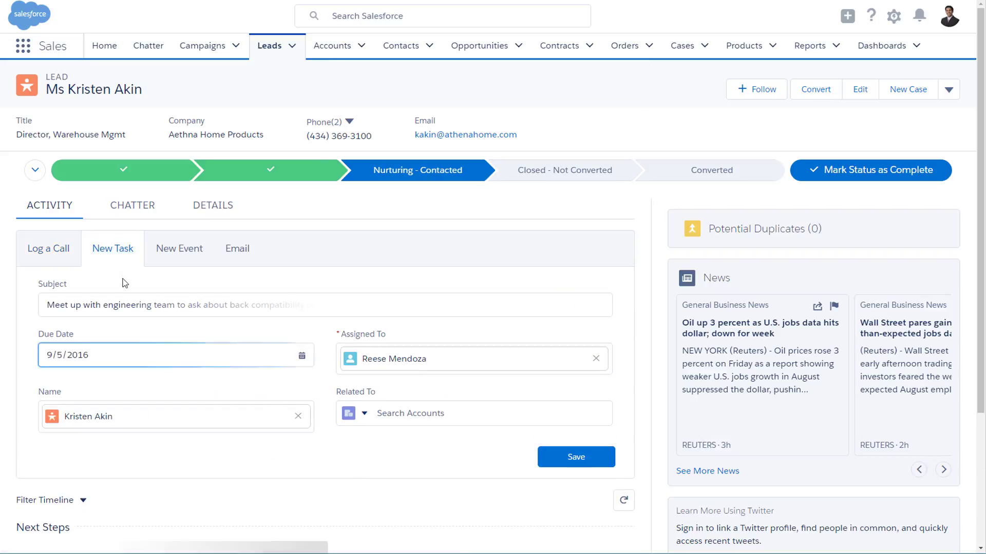
click(567, 465)
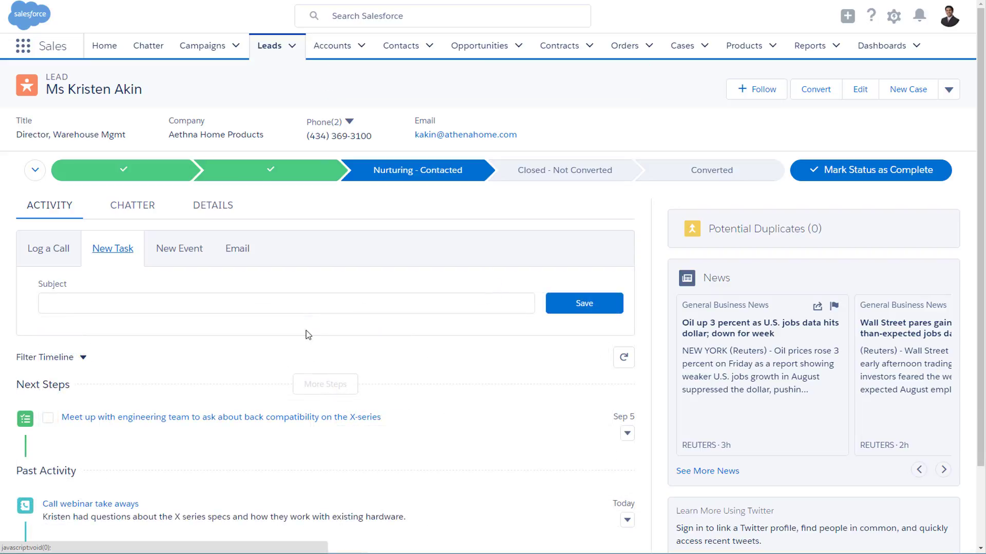
click(176, 250)
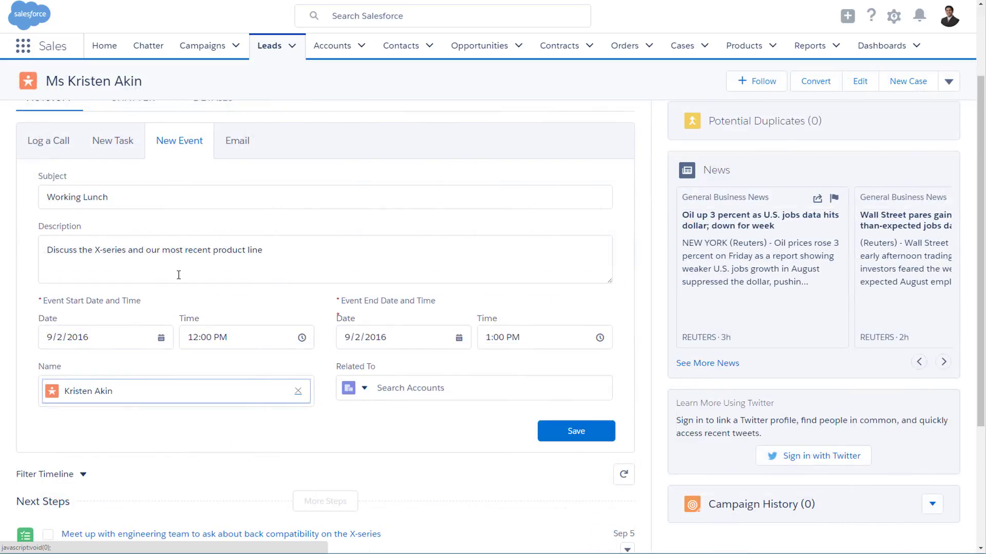
click(564, 435)
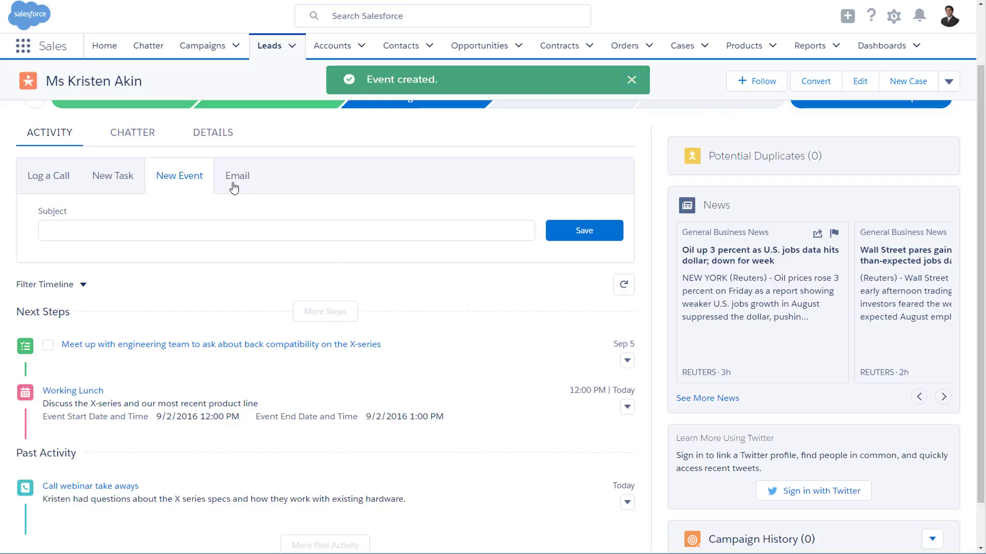
Step: Send the Spec Sheet X-series email to the lead and complete the engineering meet-up task
click(230, 181)
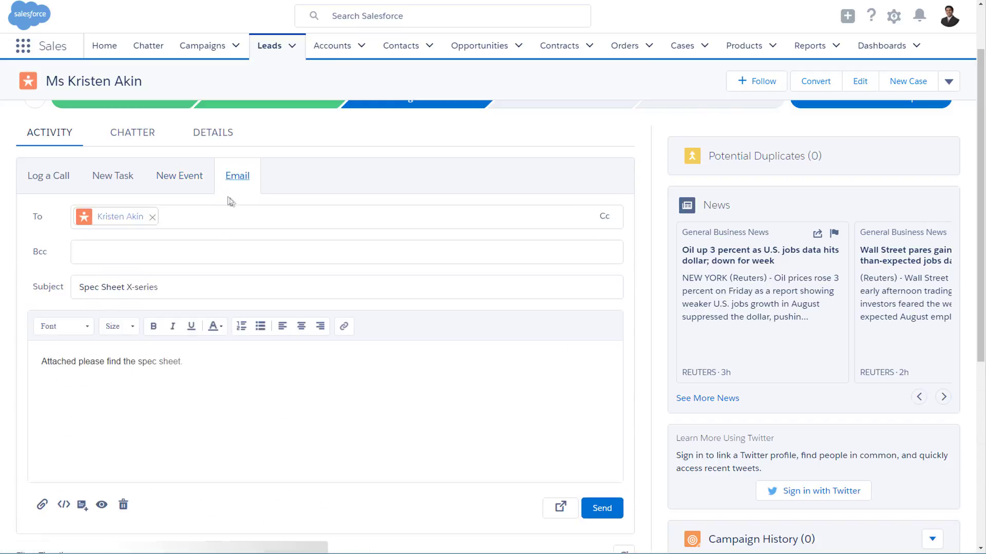
text(sheet.)
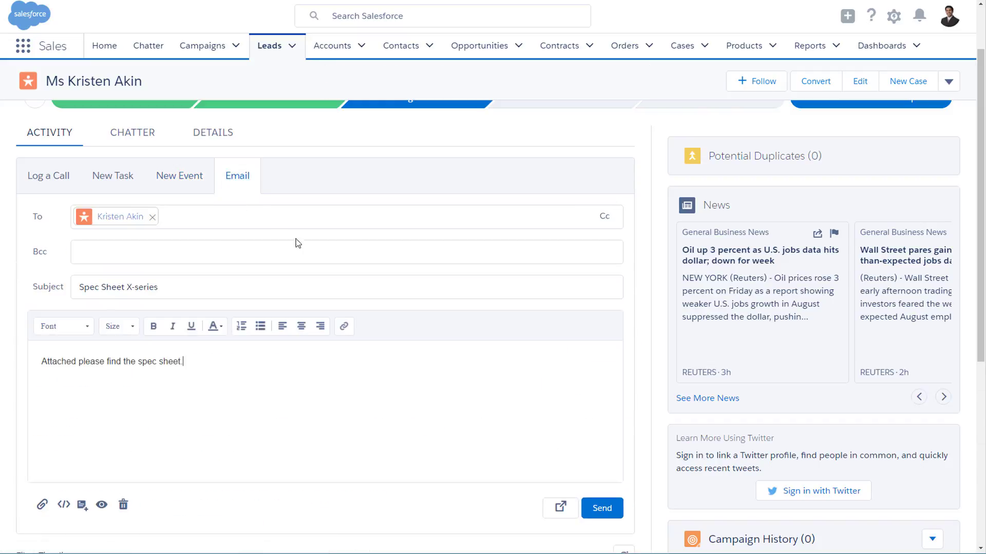
click(597, 511)
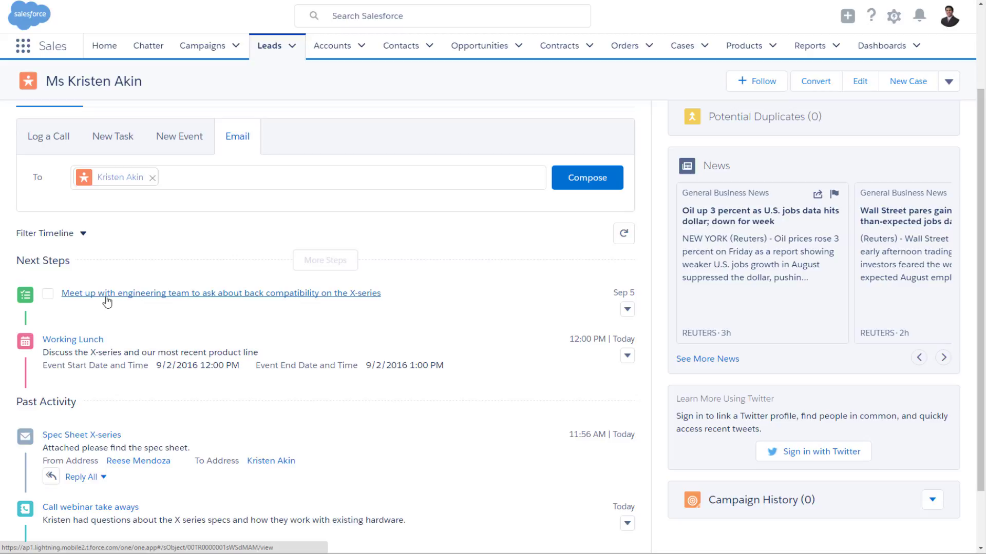
click(47, 294)
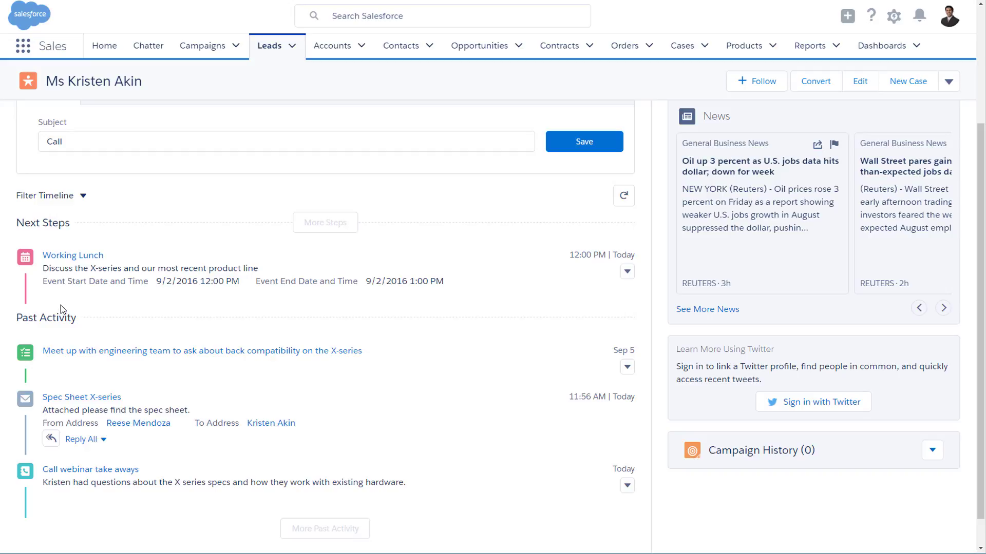
scroll(60, 305, up, 3)
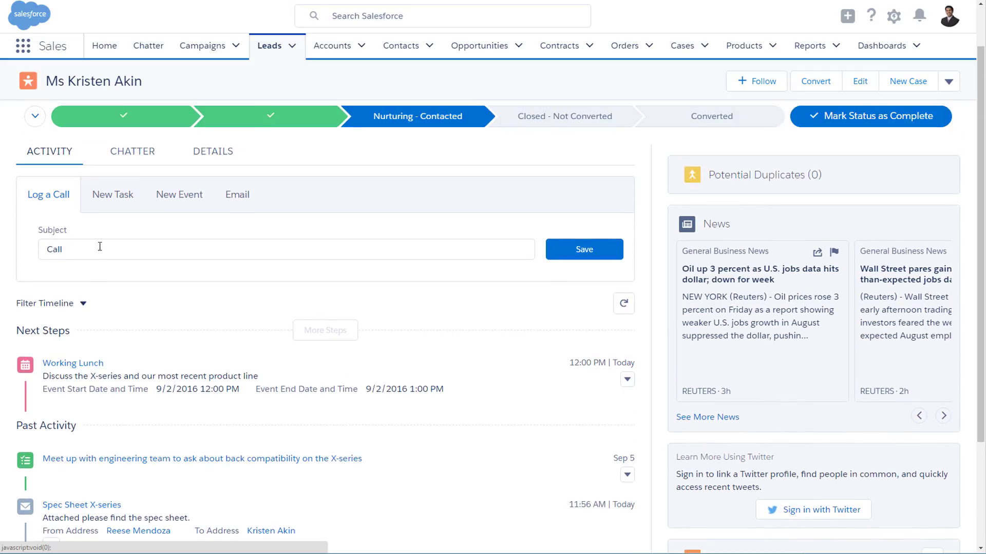
click(132, 155)
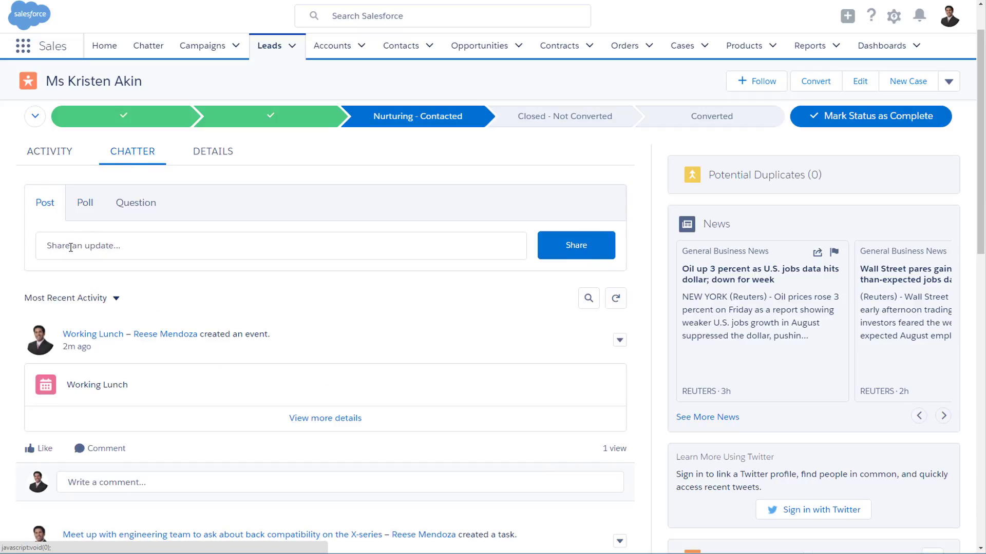
click(71, 247)
text(@[Angela Espinoza] Can I get some time with you to chat about how I can get my foot in the door at Aethna Home Products?)
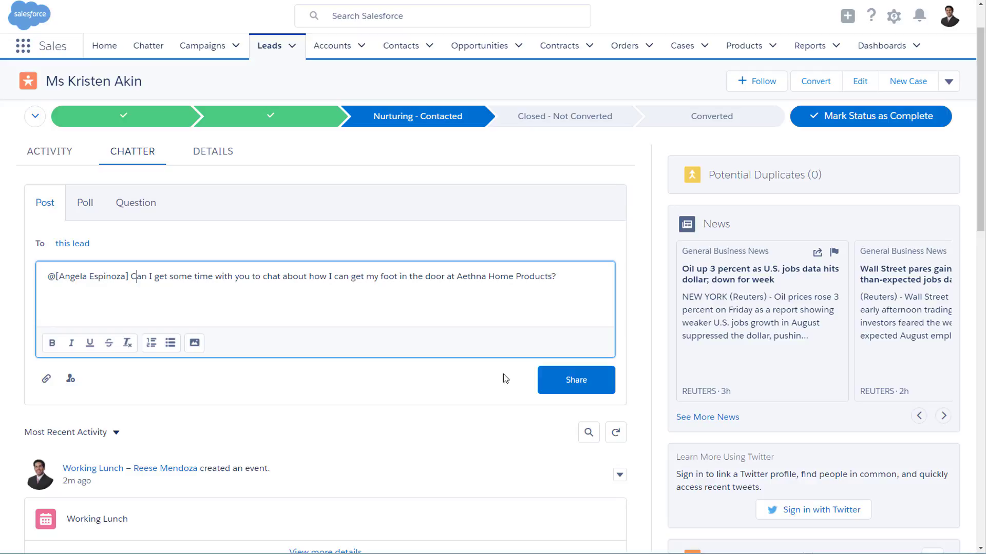
click(555, 386)
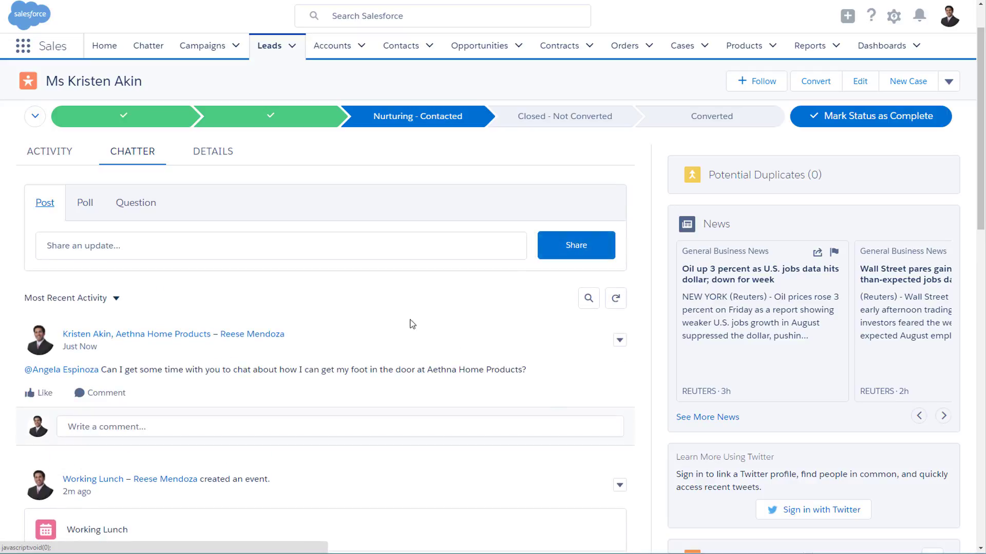
click(220, 154)
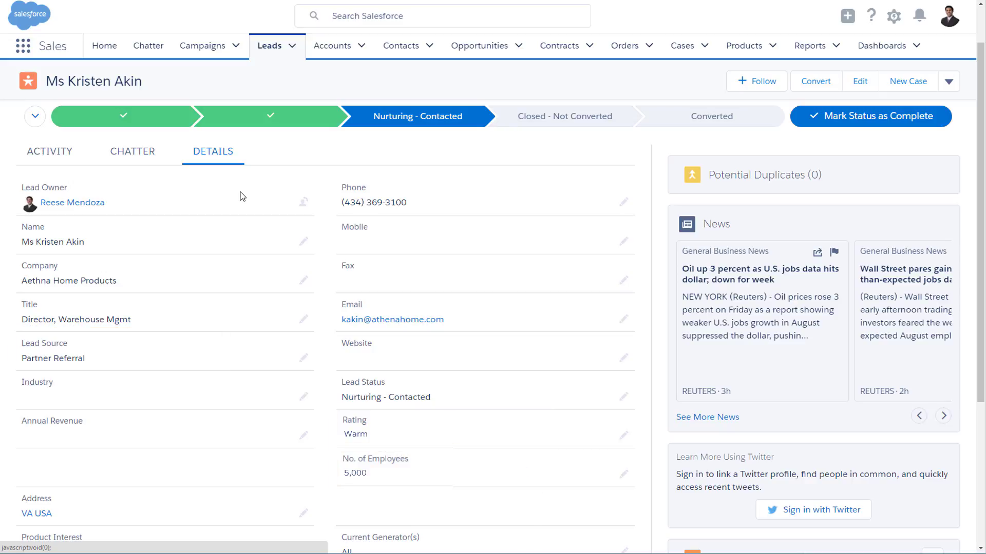
Step: Select the Converted stage to bring up the Convert Lead dialog with status Qualified
click(686, 122)
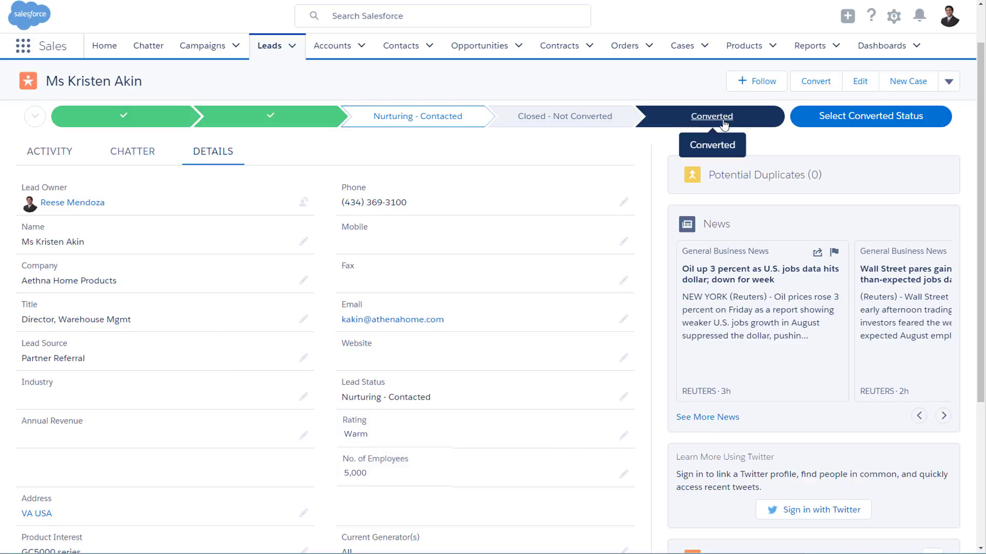
click(818, 127)
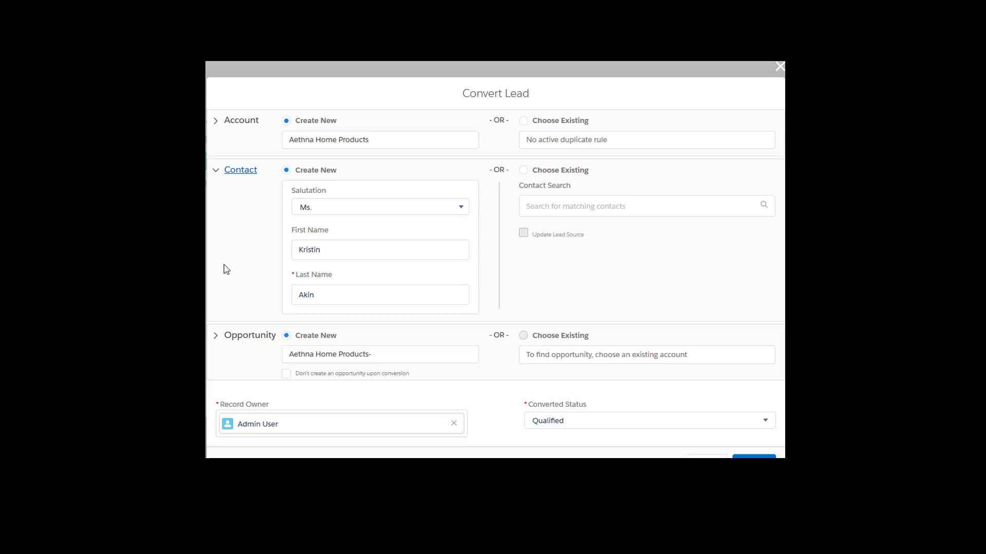
Step: Set the conversion to use the existing Aethna Home Products account
click(218, 128)
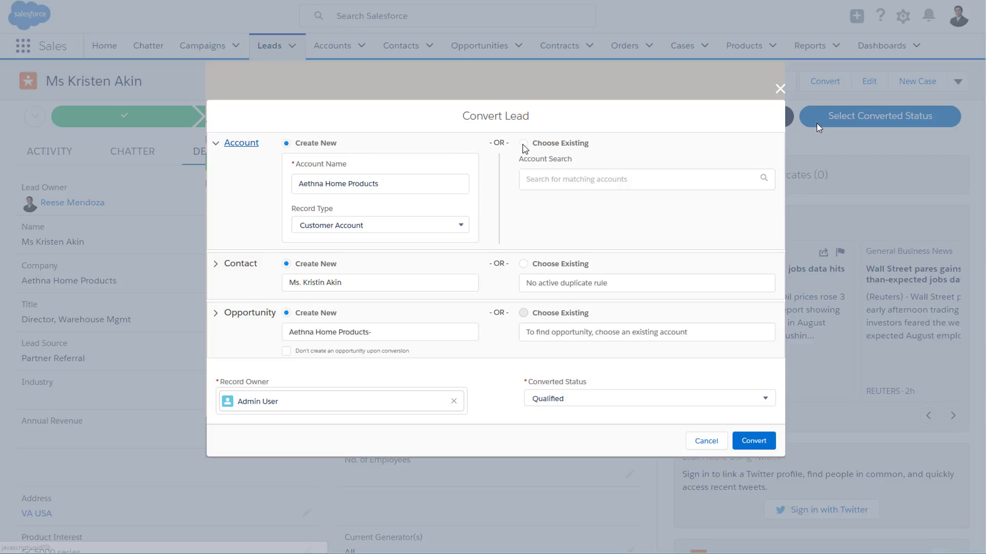
click(523, 143)
click(533, 181)
text(aeth)
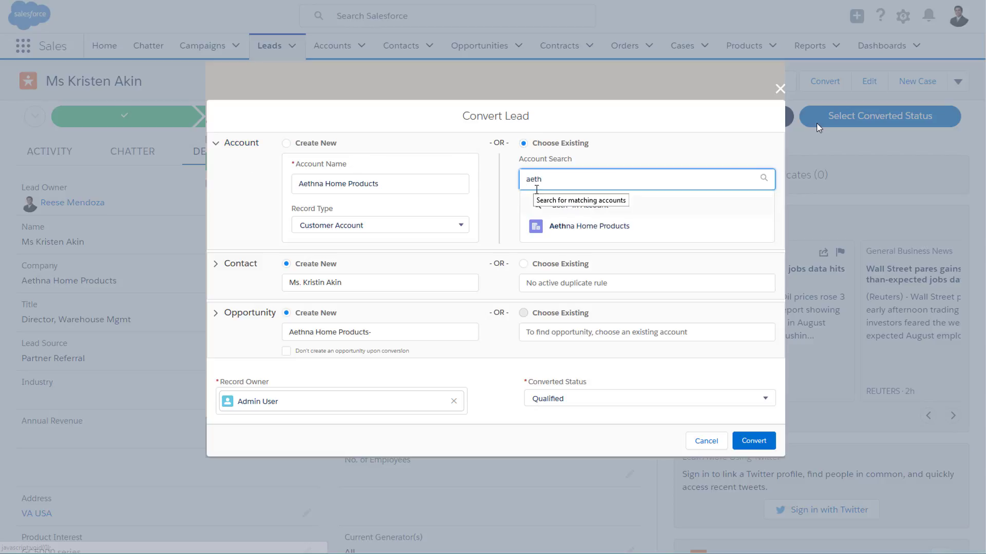
click(561, 228)
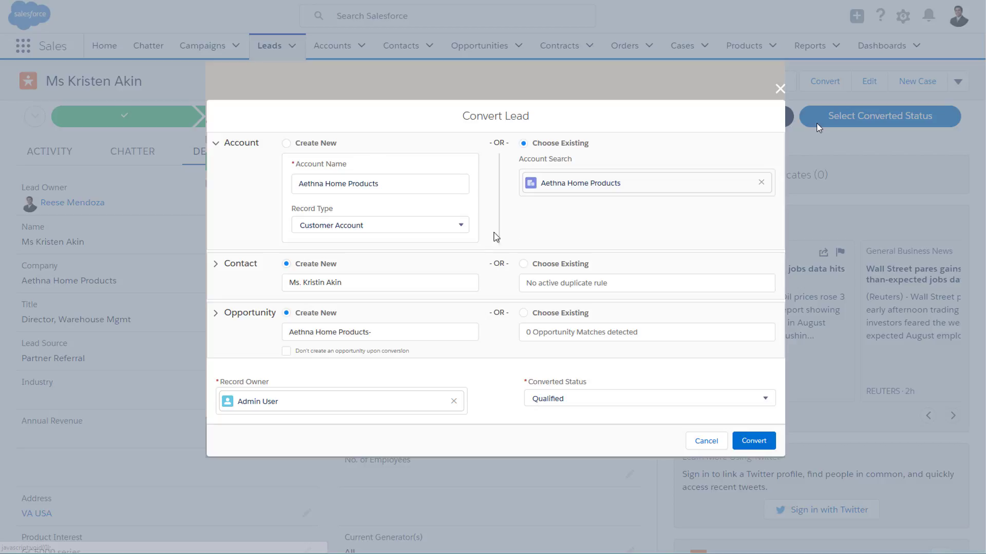
Step: Name the opportunity 'Aethna Home Products-X-Series Upgrade' and convert the lead
click(217, 317)
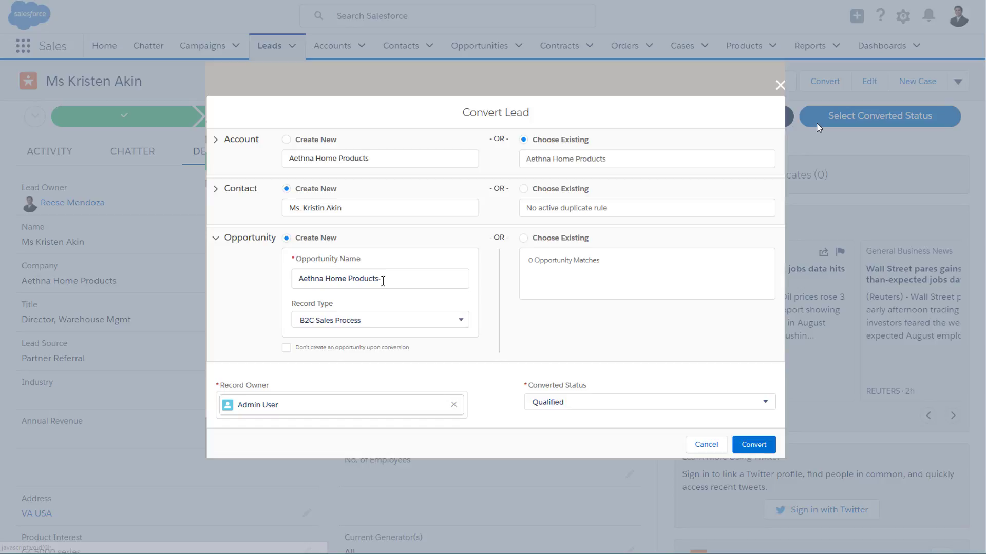
click(382, 280)
text(X-Series Upgrade)
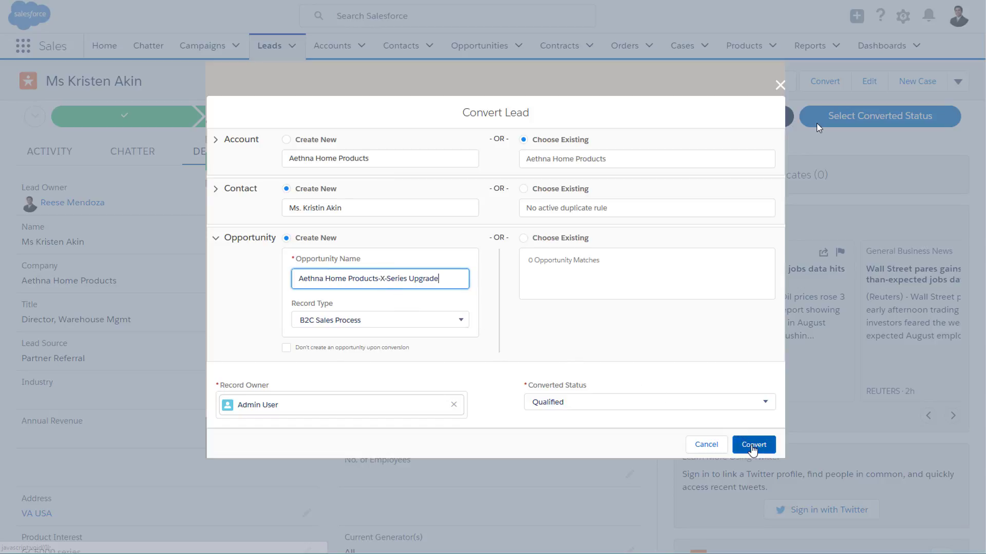
click(753, 445)
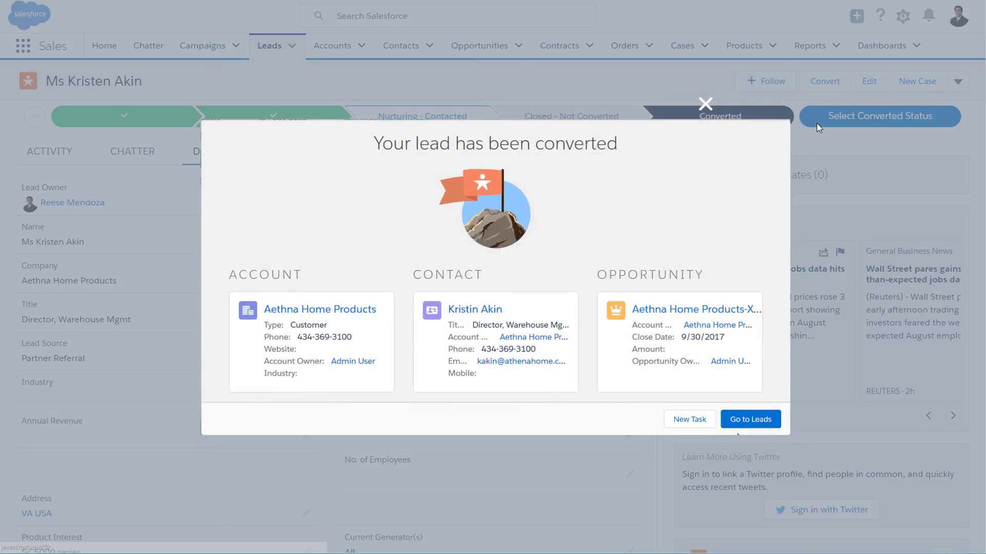
Step: Open the new Aethna Home X-Series upgrade opportunity from the conversion confirmation
click(651, 311)
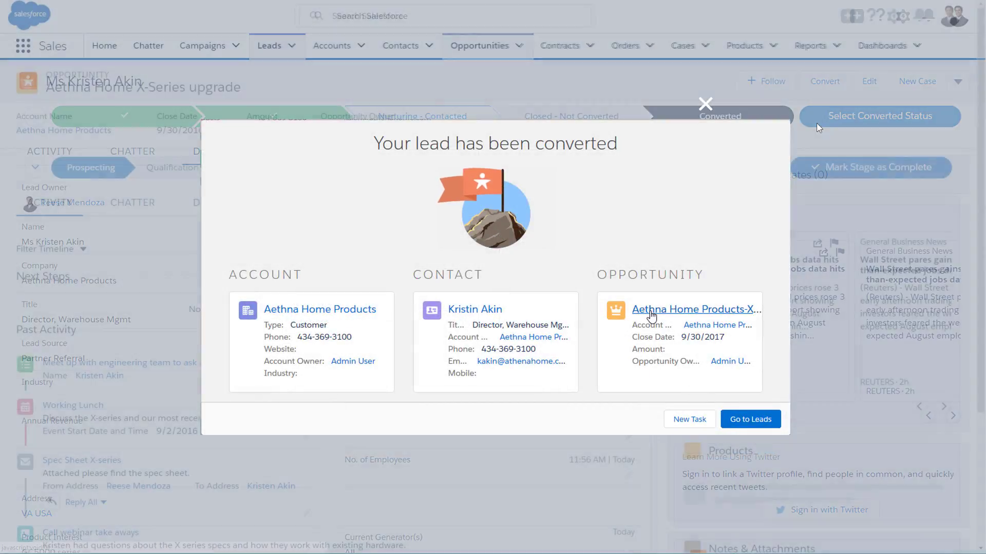